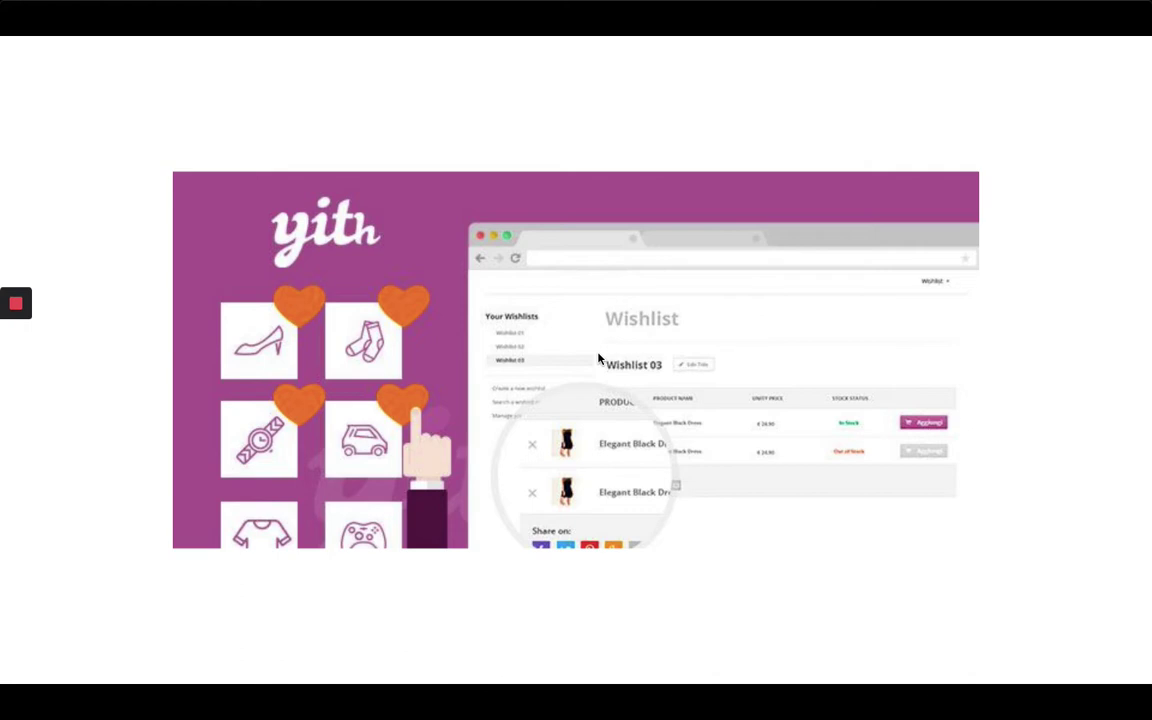
Search the plugins available to add for "yith woocommerce wishlist".
mouse_move(12, 300)
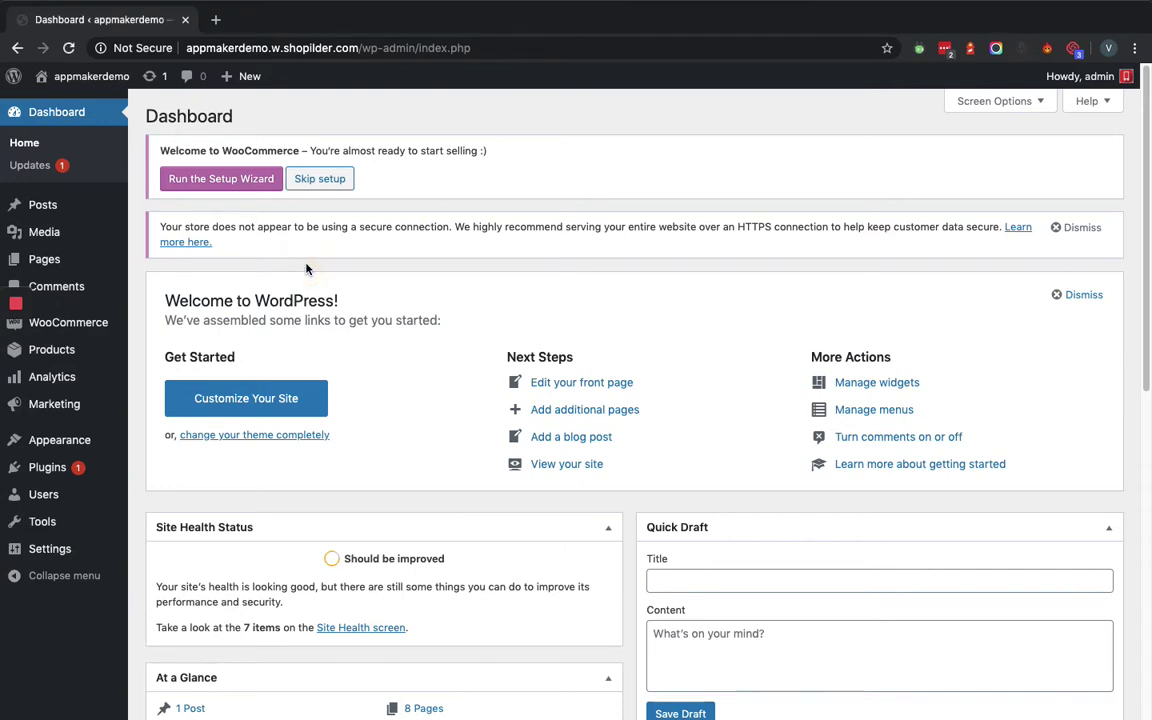
mouse_move(70, 467)
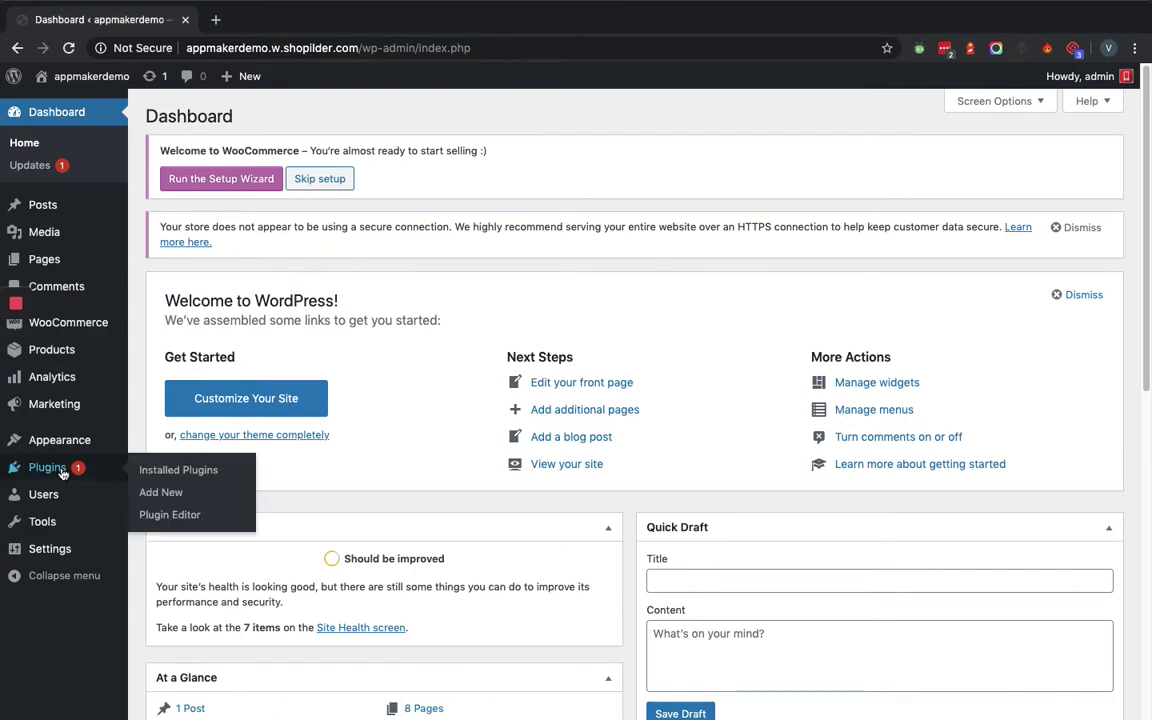
left_click(168, 493)
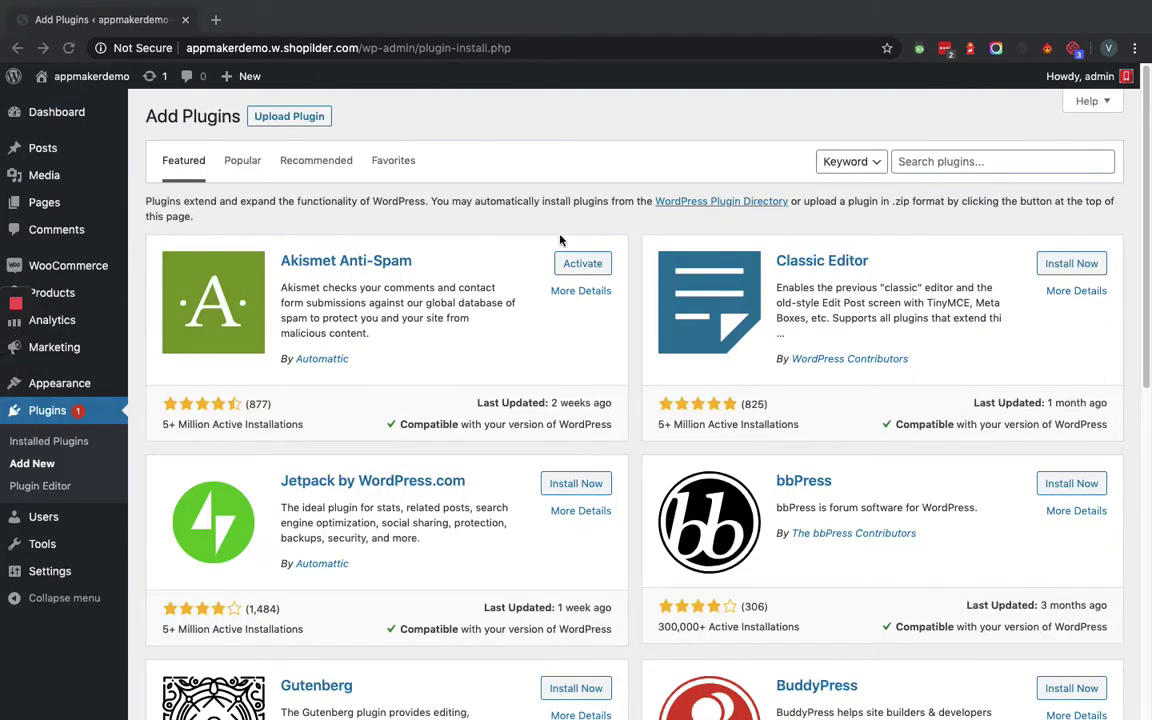
left_click(947, 162)
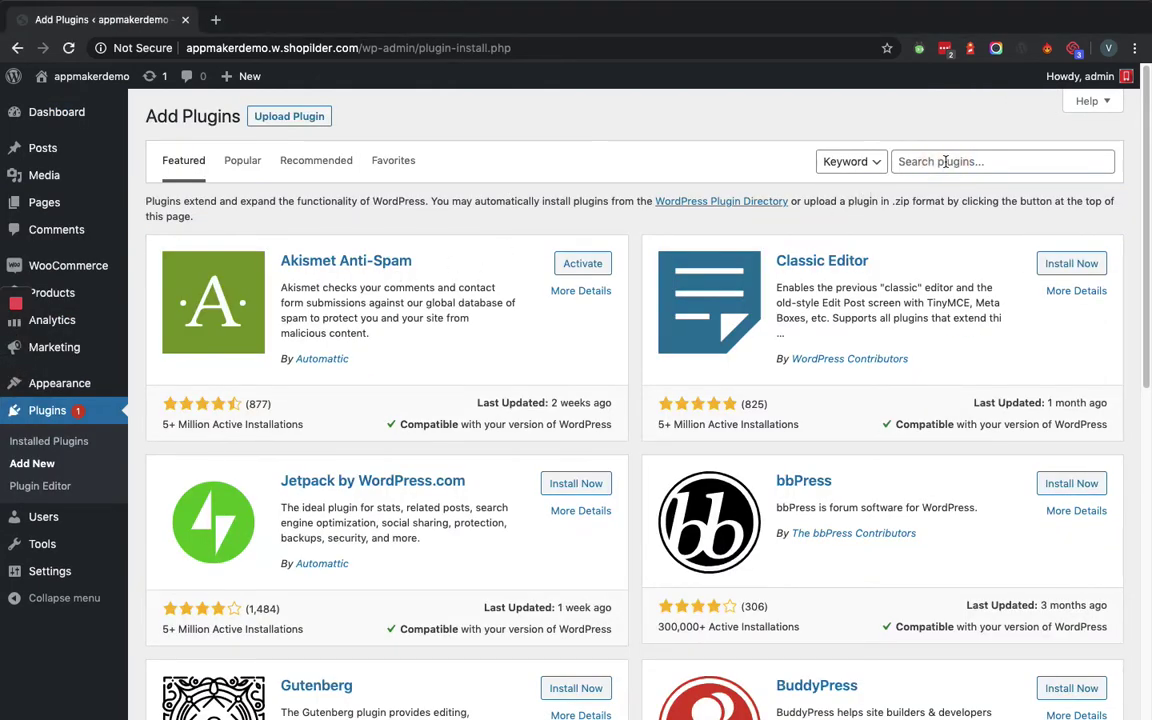
type("yith woocommerce wishlist")
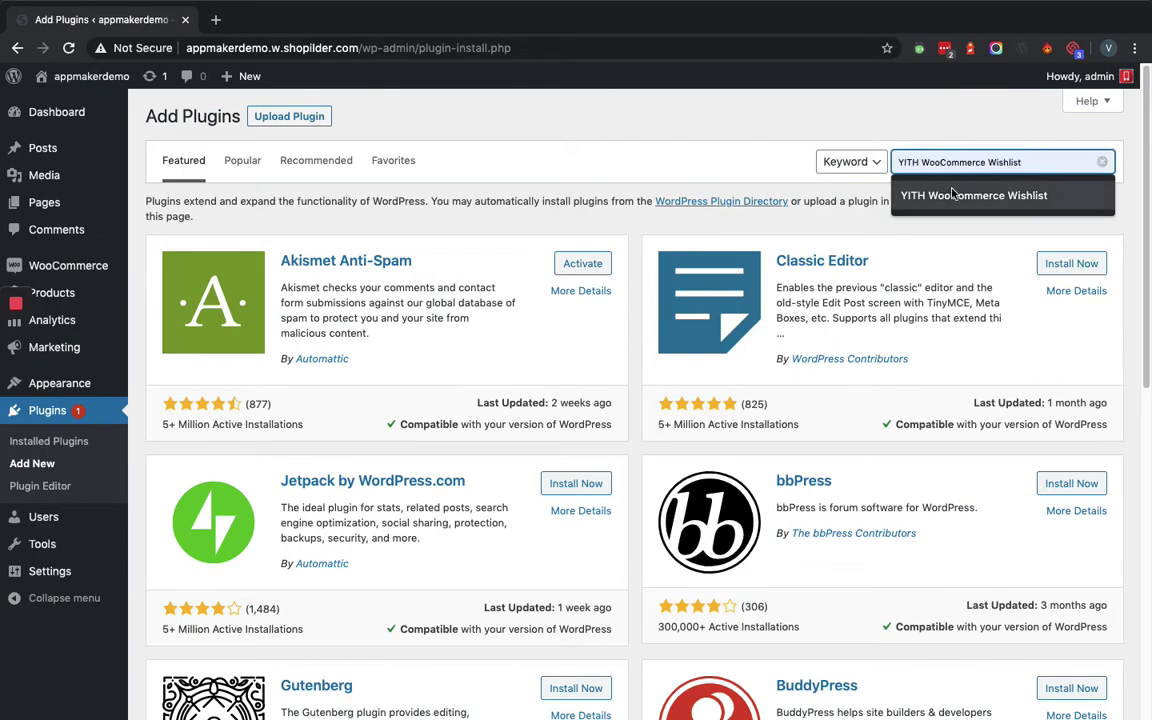
key("Return")
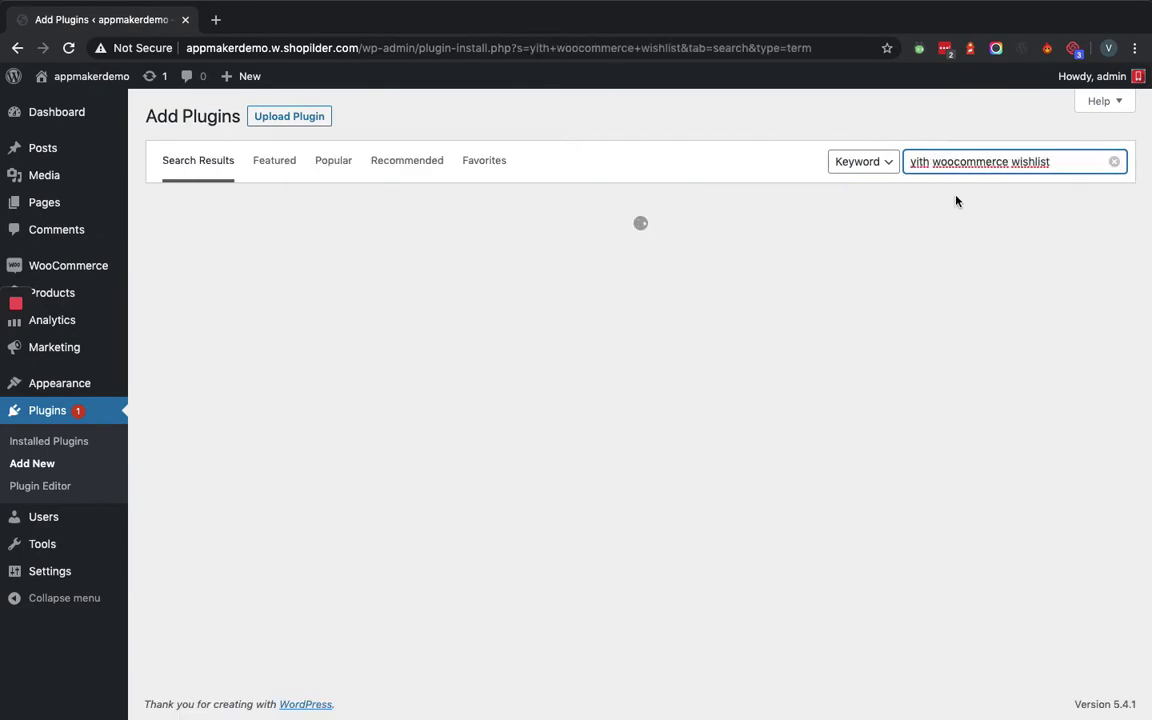
Activate the YITH WooCommerce Wishlist plugin and open its settings.
mouse_move(20, 347)
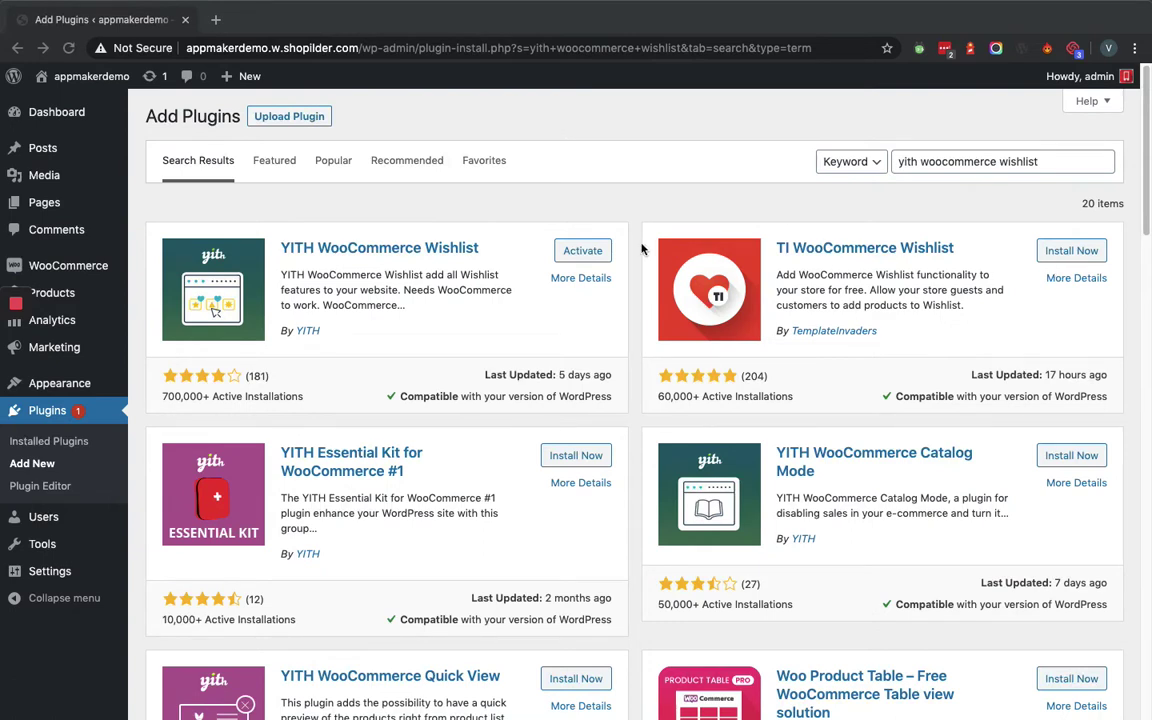
left_click(590, 252)
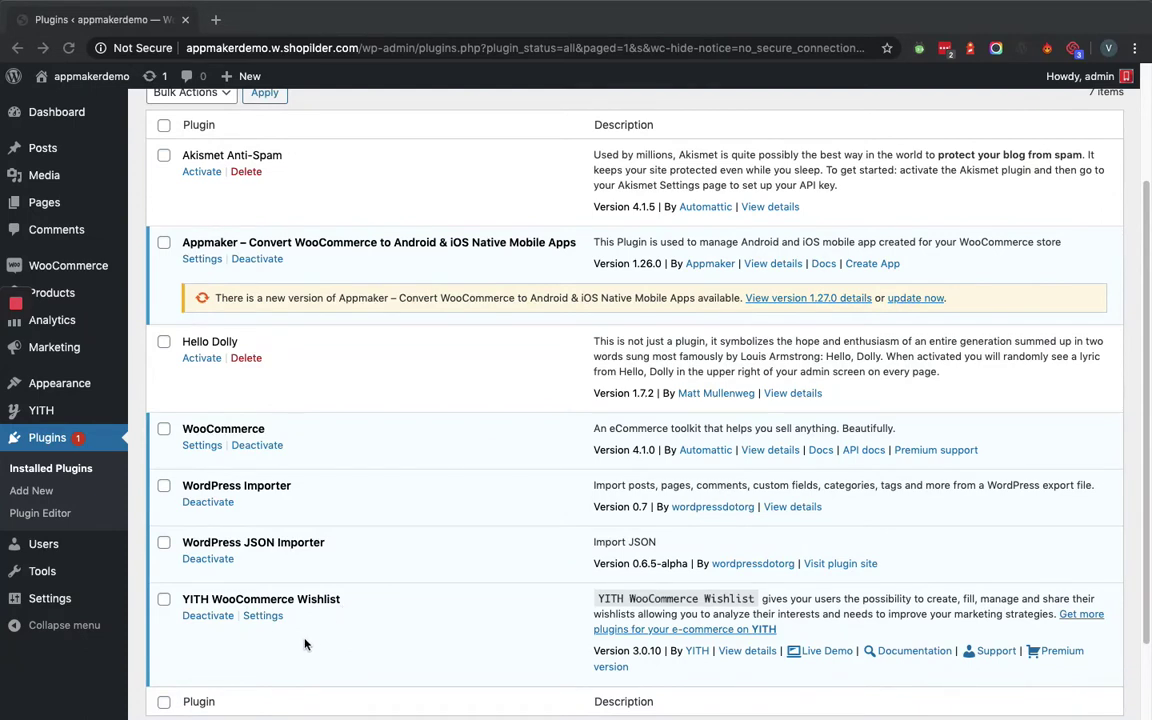
left_click(266, 617)
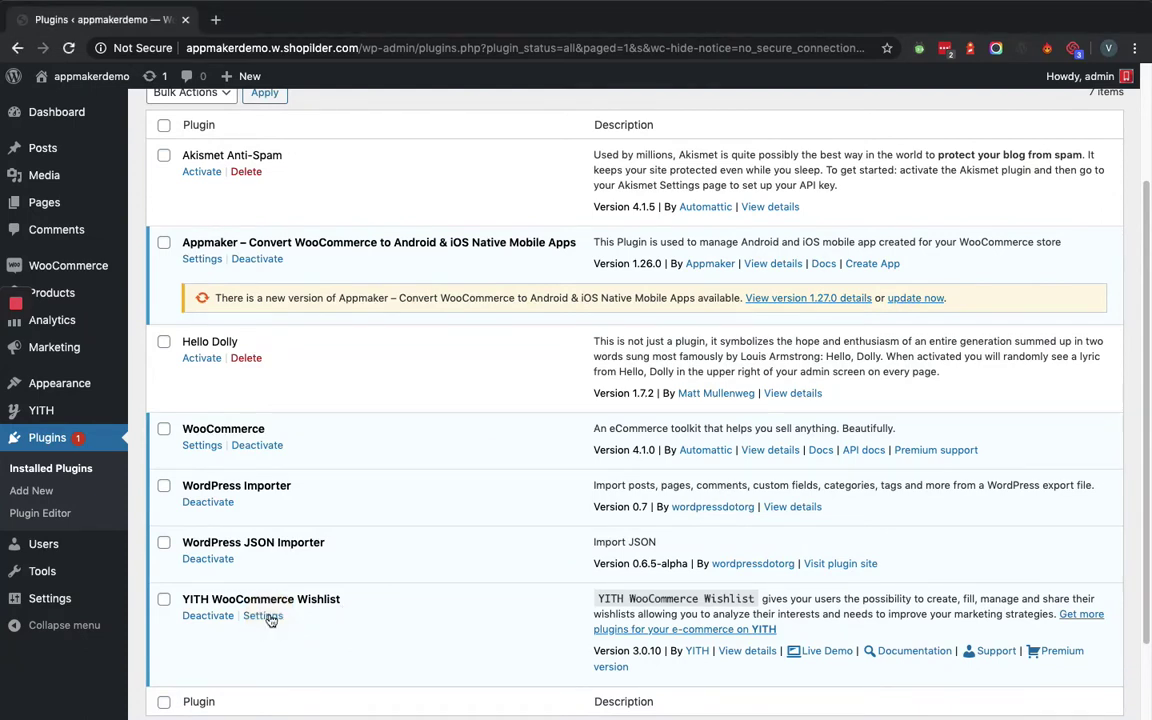
left_click(263, 616)
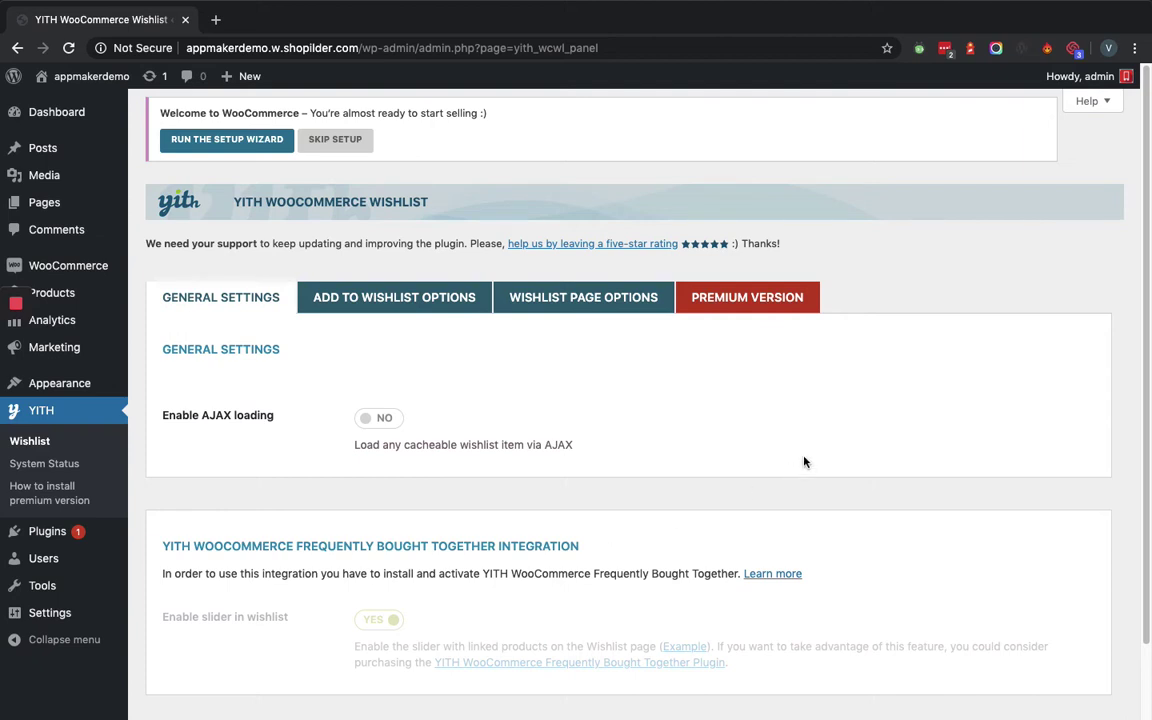
Review the Add to Wishlist options, from general, loop and product page settings through text and style customization.
left_click(403, 302)
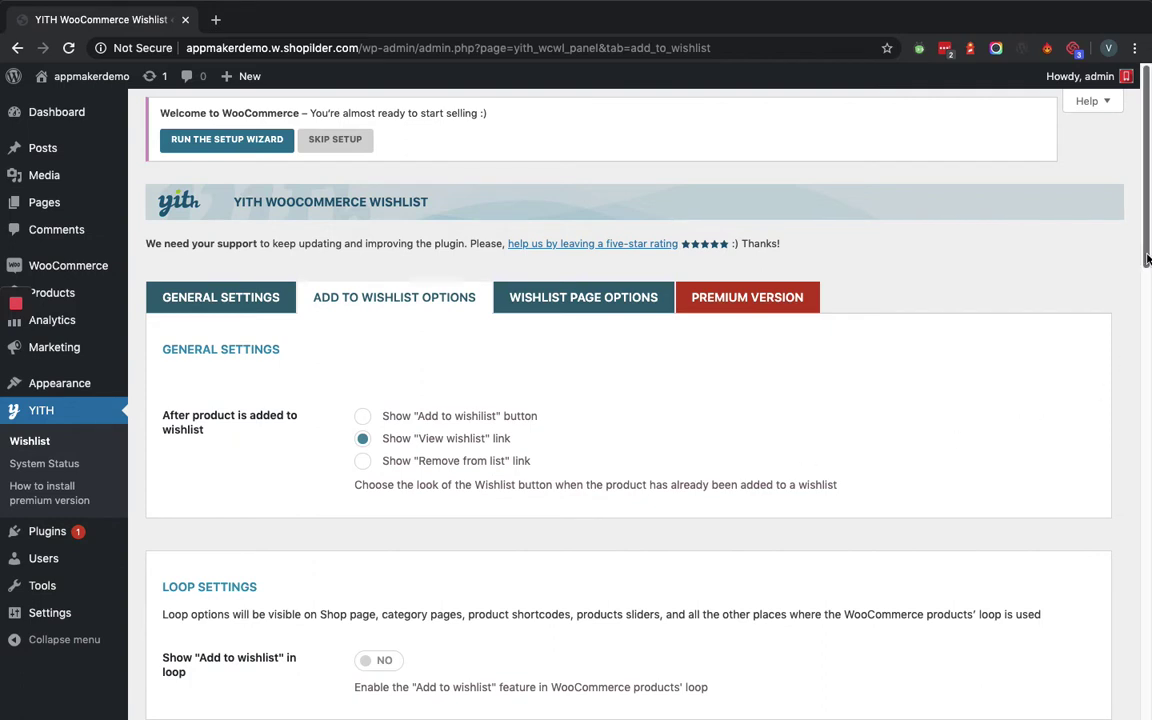
left_click_drag(1145, 249, 1146, 320)
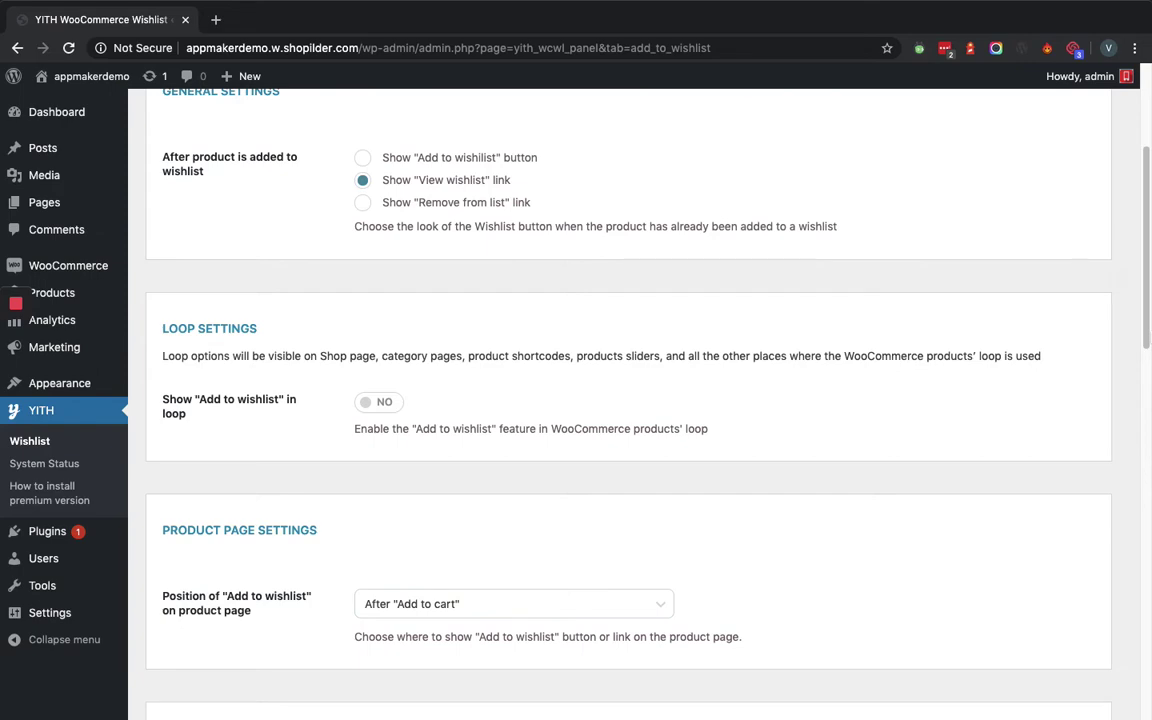
left_click_drag(1140, 330, 1140, 488)
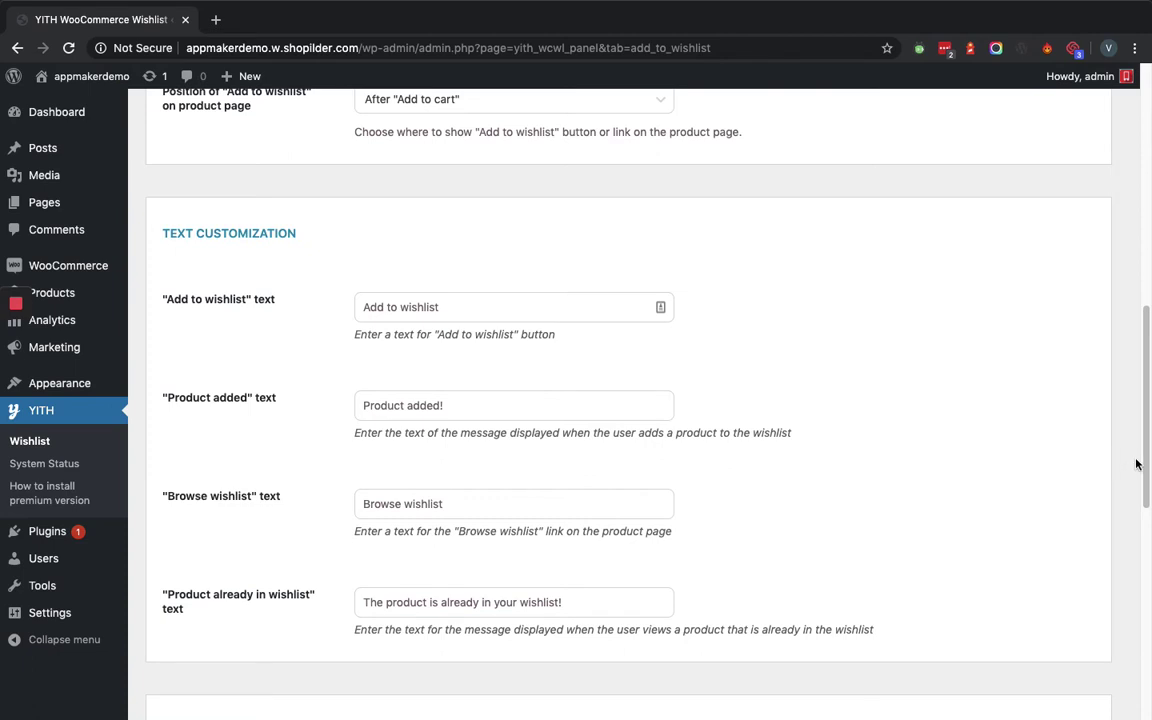
left_click_drag(1139, 437, 1139, 615)
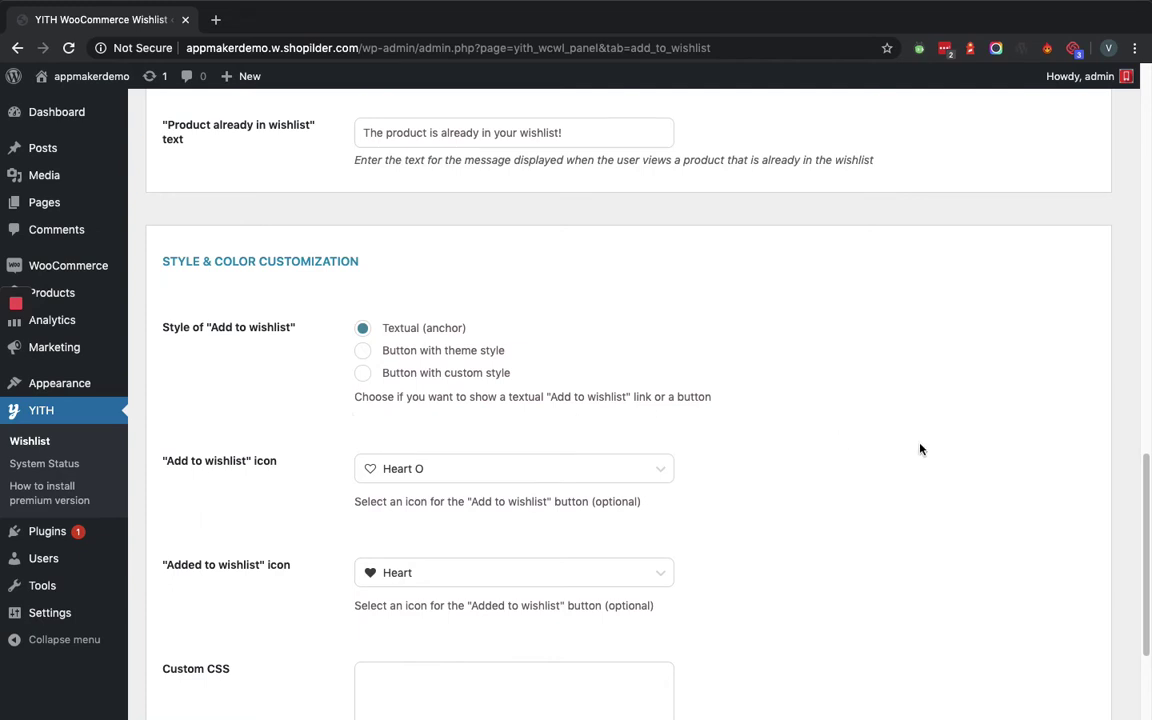
left_click(1146, 468)
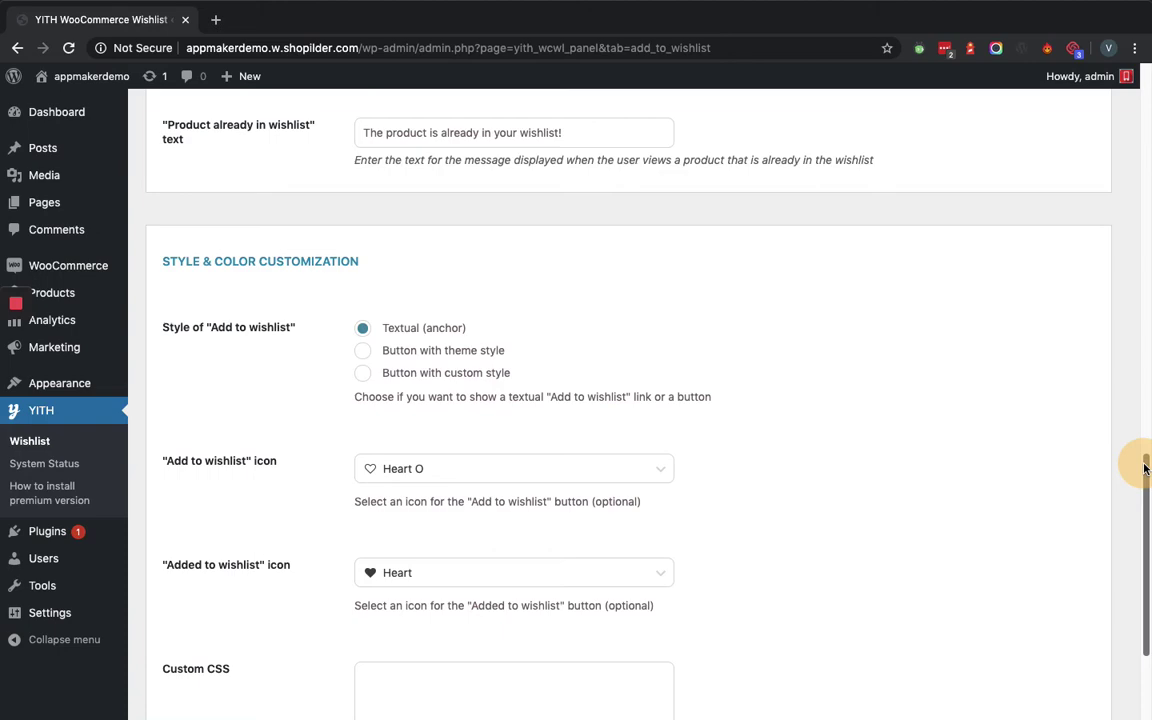
left_click_drag(1146, 468, 1144, 260)
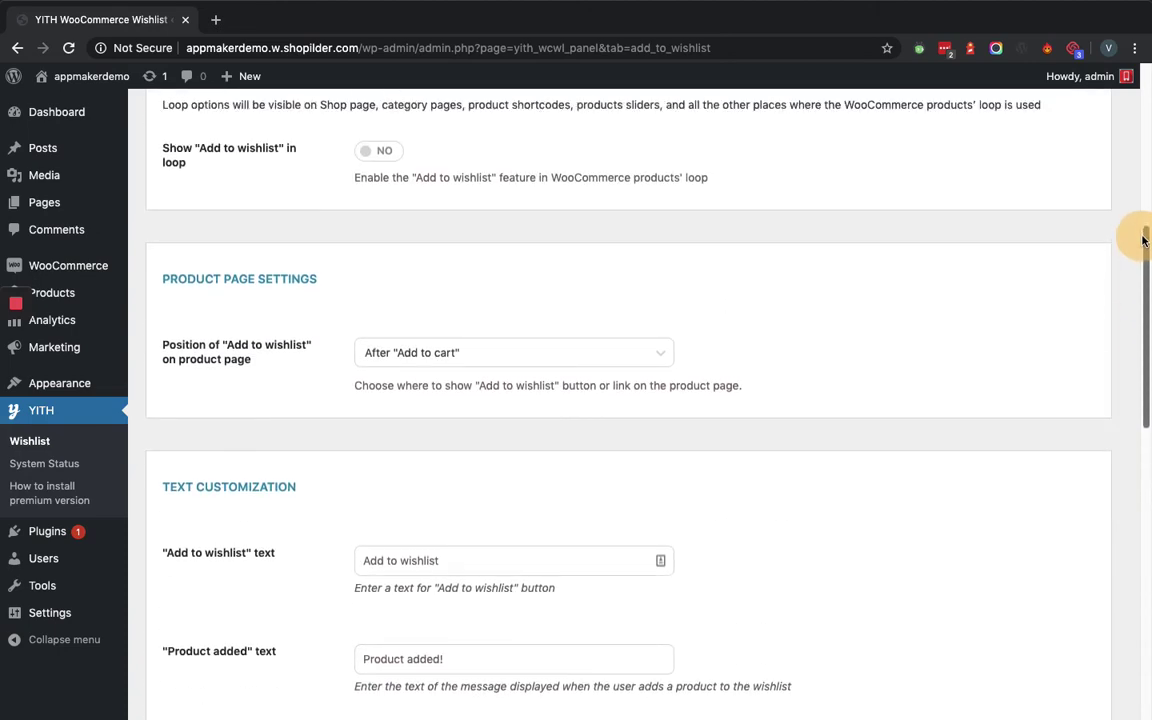
left_click_drag(1143, 240, 1145, 145)
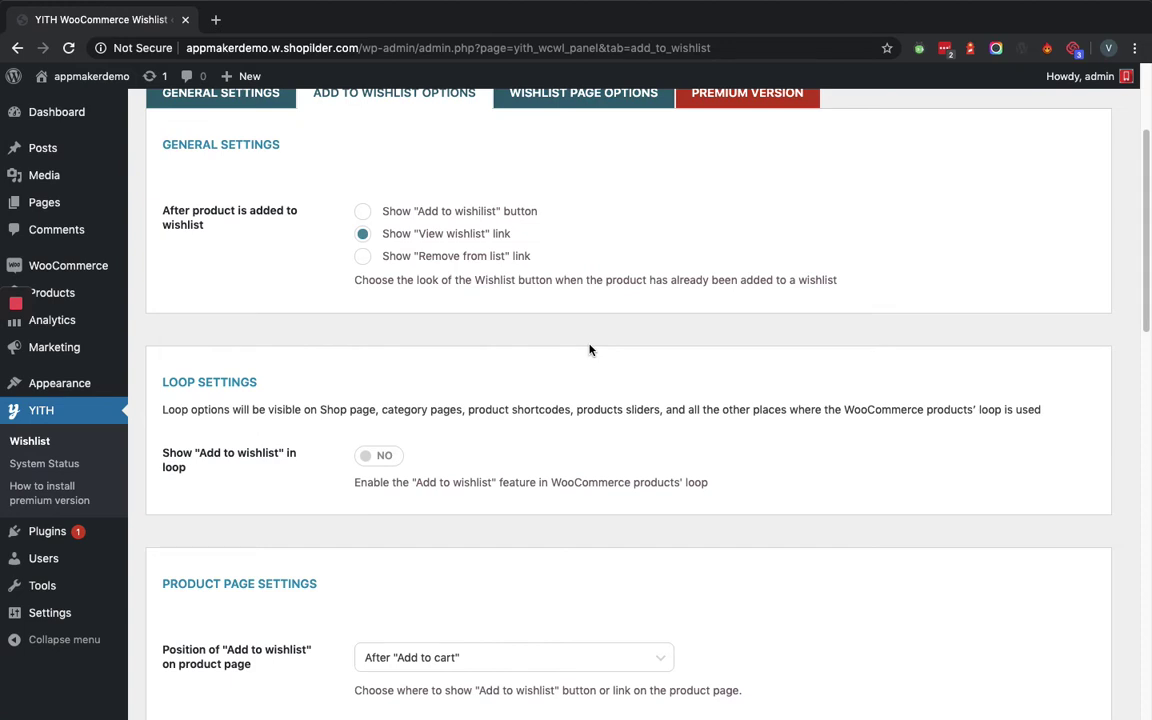
In the Wishlist Page options, set the wishlist table to show the product price and an add to cart option for each product.
left_click(591, 98)
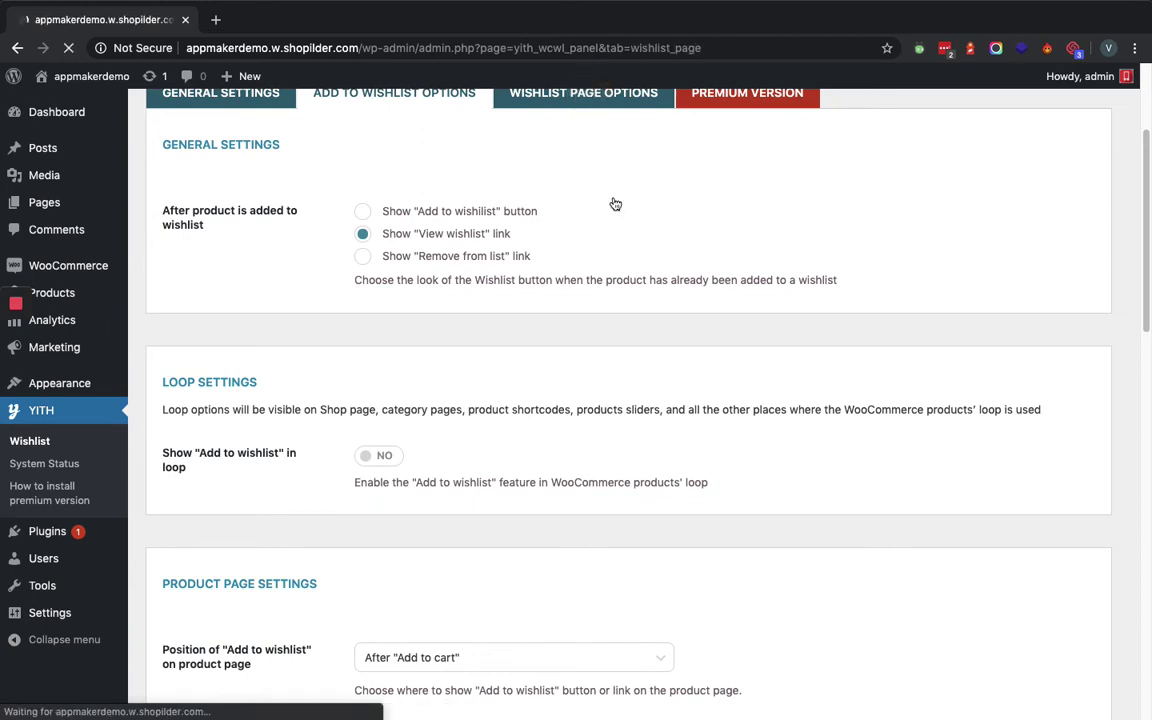
mouse_move(24, 306)
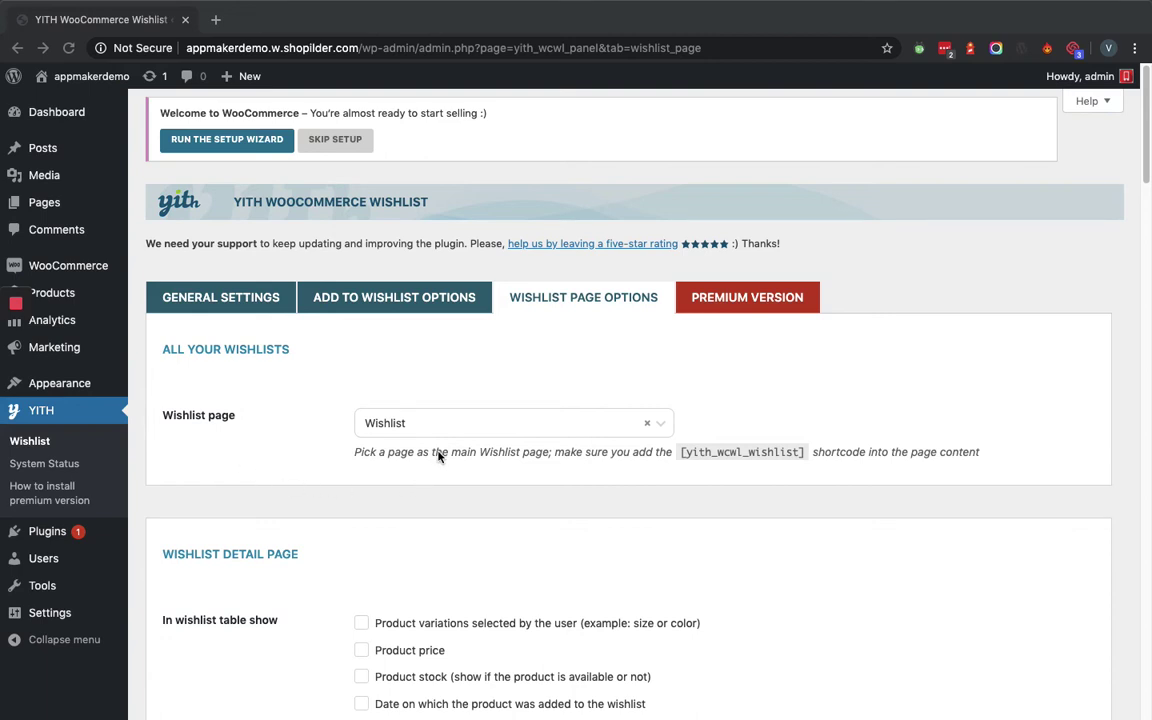
left_click(456, 426)
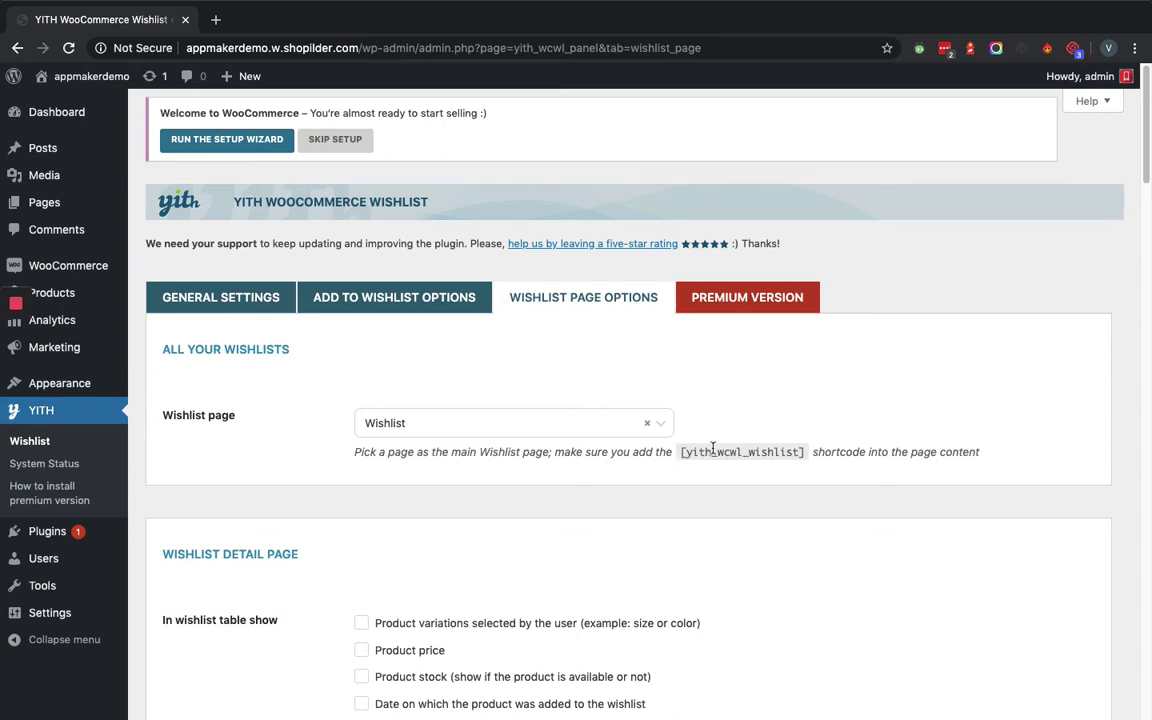
left_click(1111, 419)
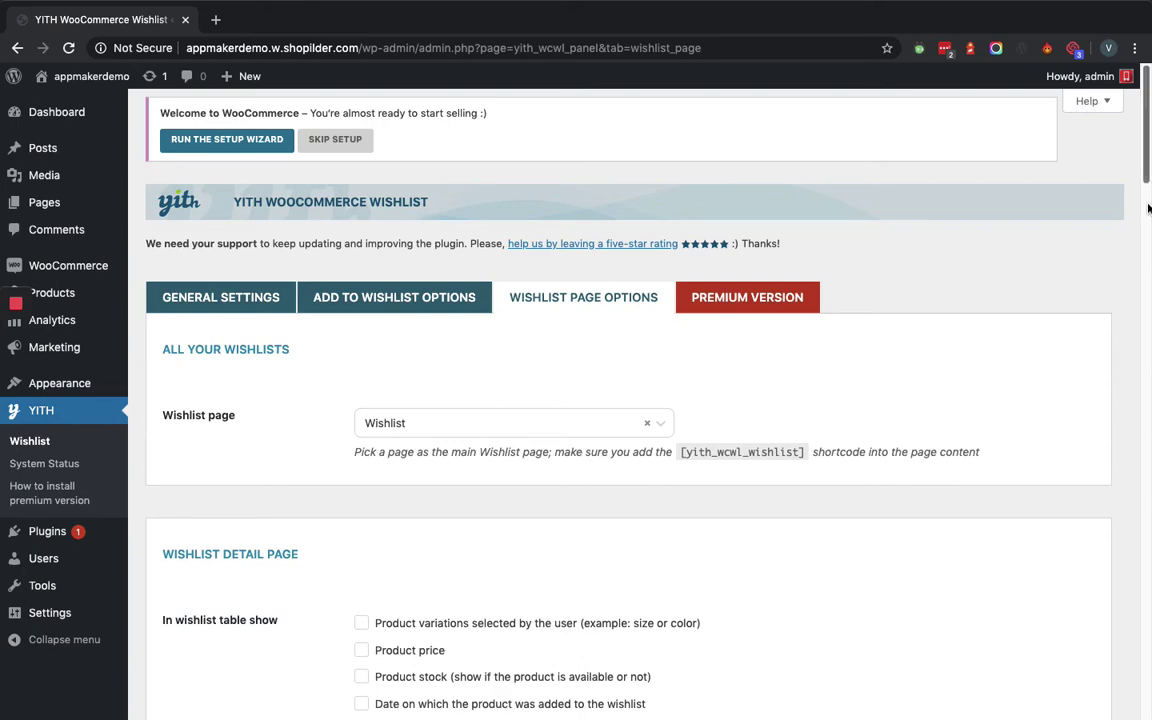
left_click_drag(1145, 170, 1145, 256)
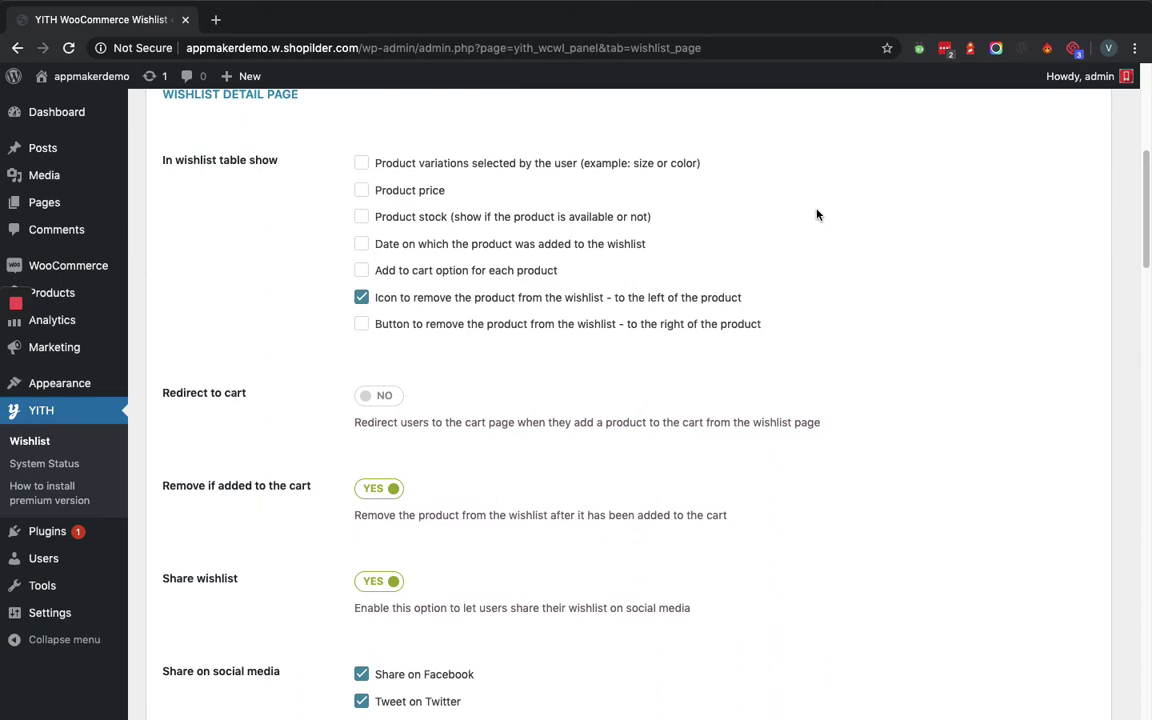
left_click(363, 192)
left_click(362, 272)
Look through the social sharing options and save the changed wishlist page settings.
left_click_drag(1144, 249, 1141, 328)
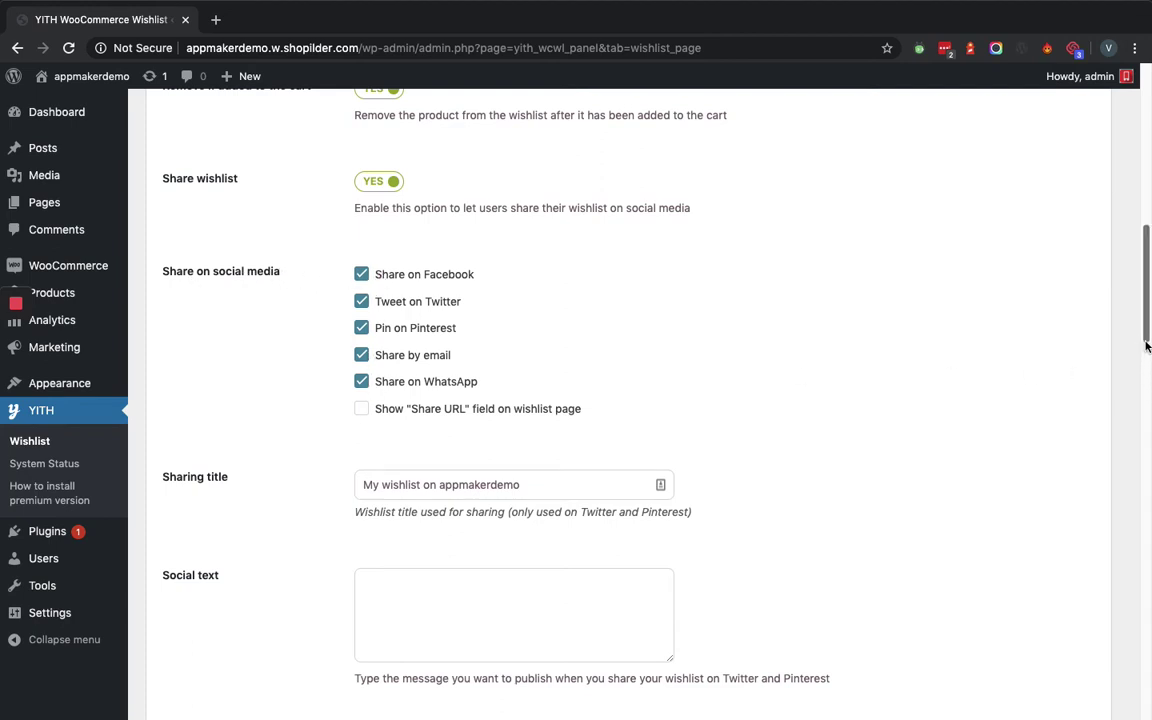
left_click_drag(1147, 345, 1146, 522)
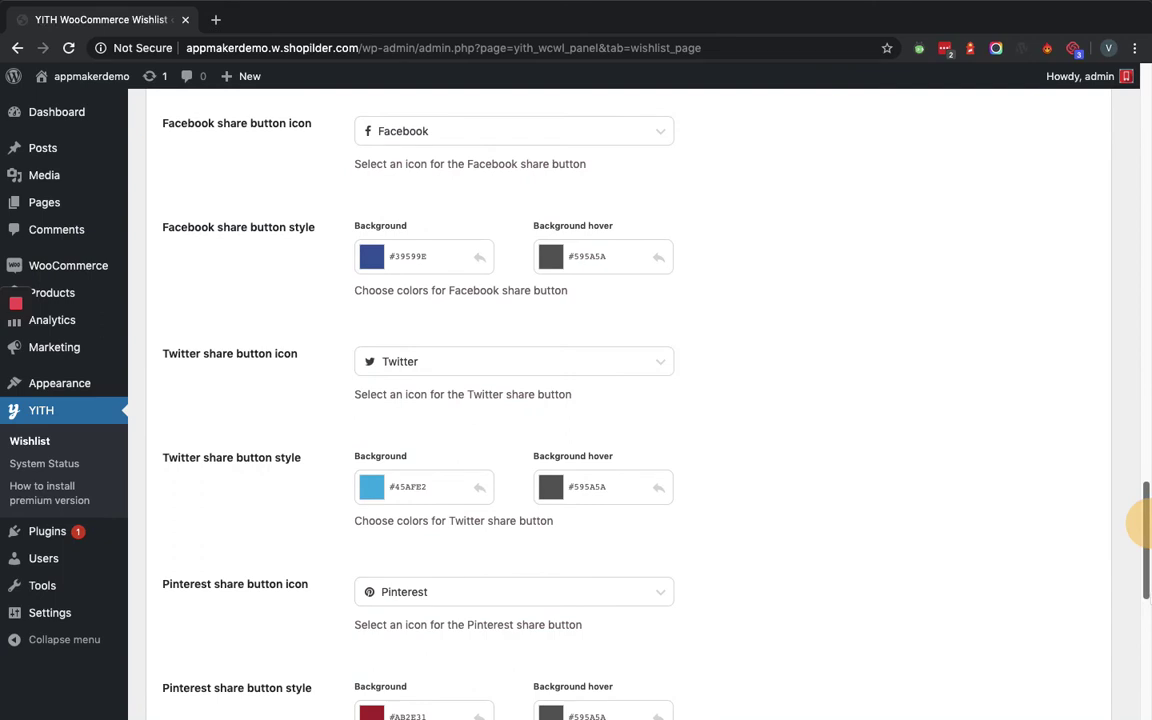
left_click_drag(1146, 522, 1146, 632)
left_click(175, 657)
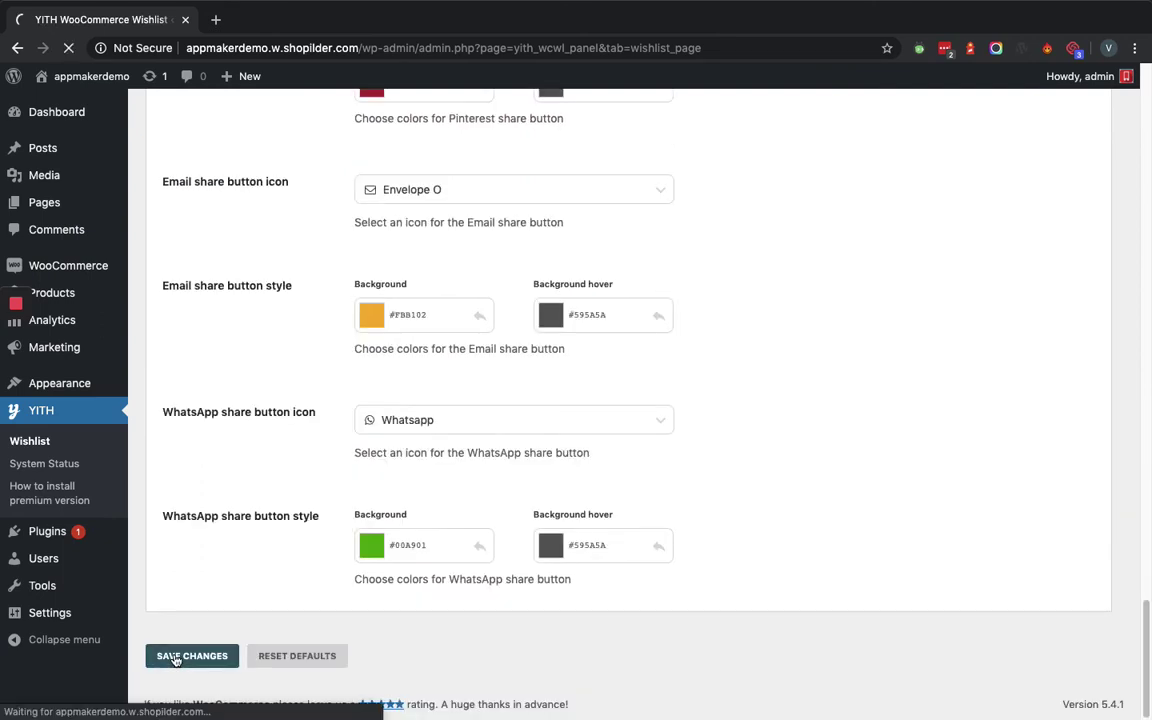
Visit the appmakerdemo storefront's home page from the admin area.
mouse_move(16, 343)
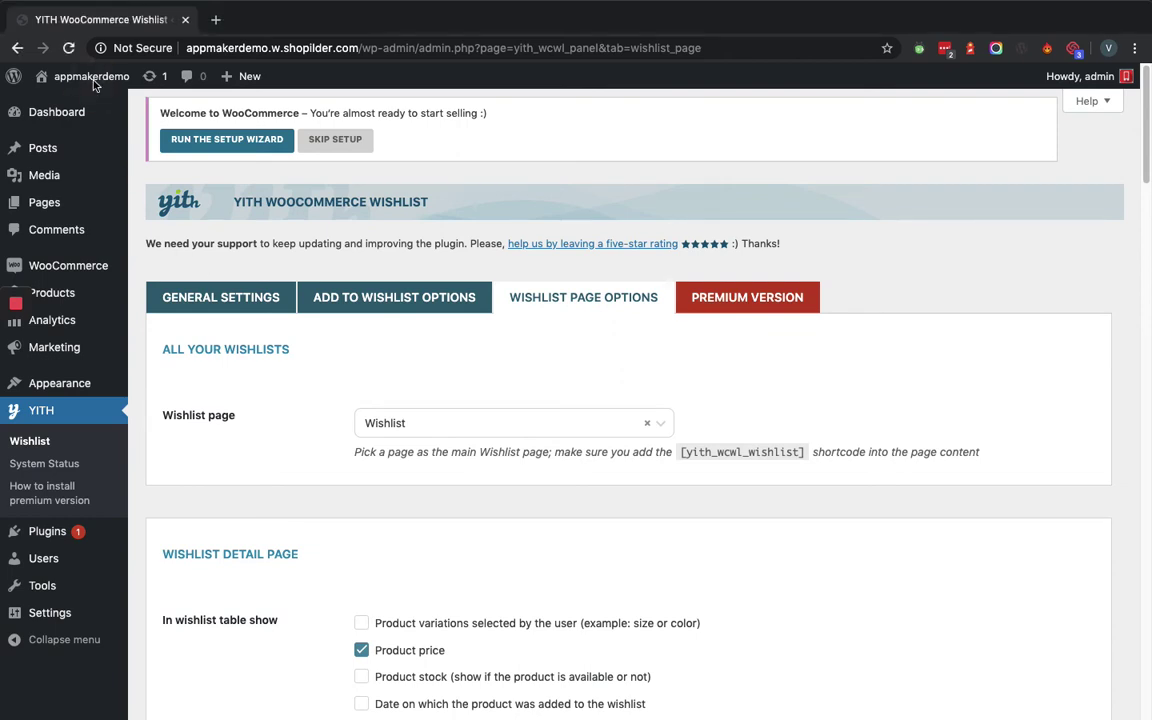
mouse_move(84, 76)
left_click(78, 106)
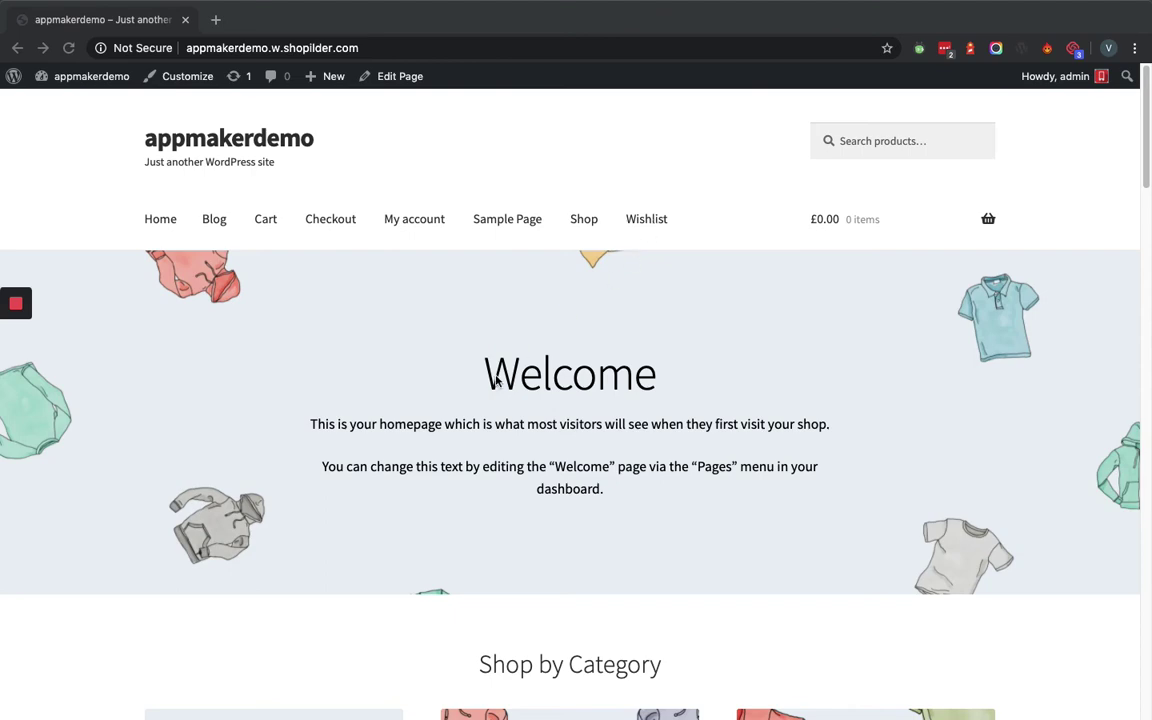
Open the Hoodie product from the We Recommend section and add it to the wishlist.
scroll(467, 443, "down", 5)
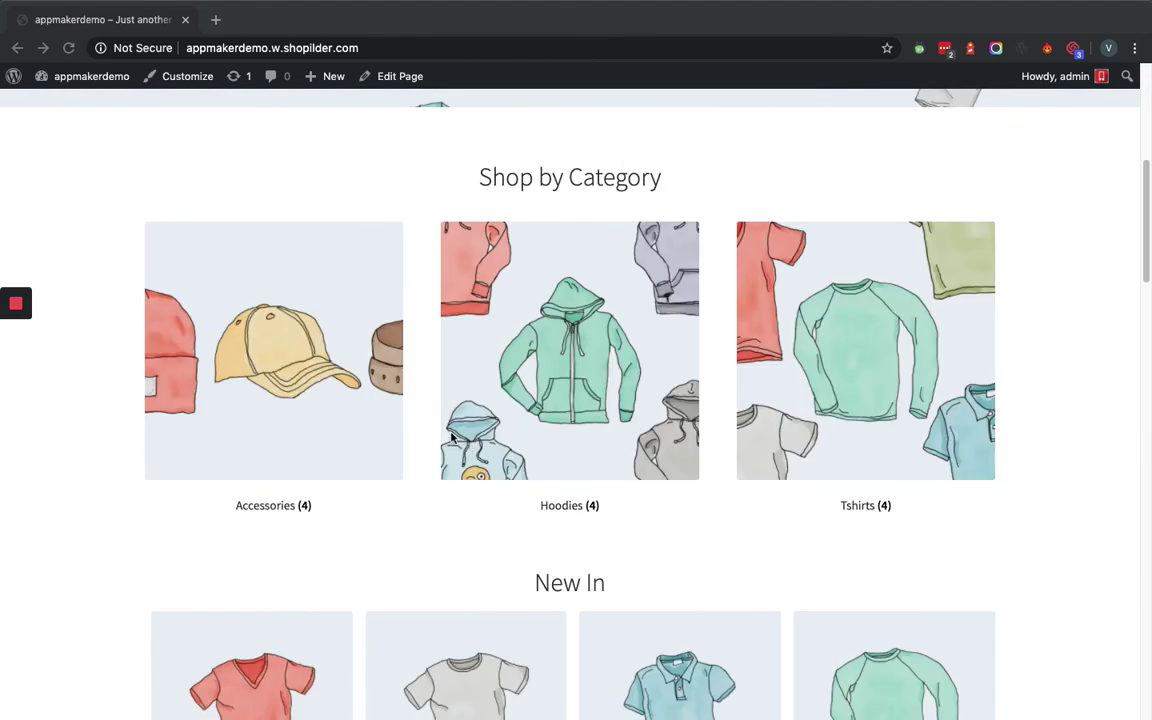
scroll(472, 420, "down", 1)
scroll(480, 435, "down", 9)
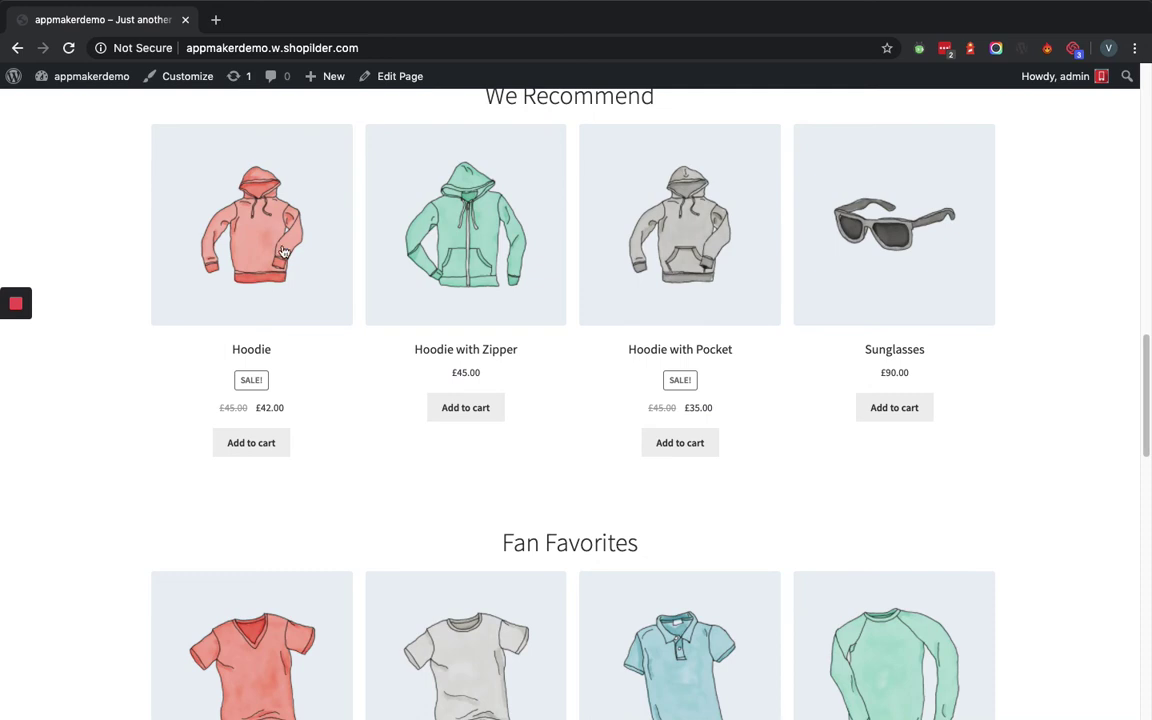
left_click(288, 246)
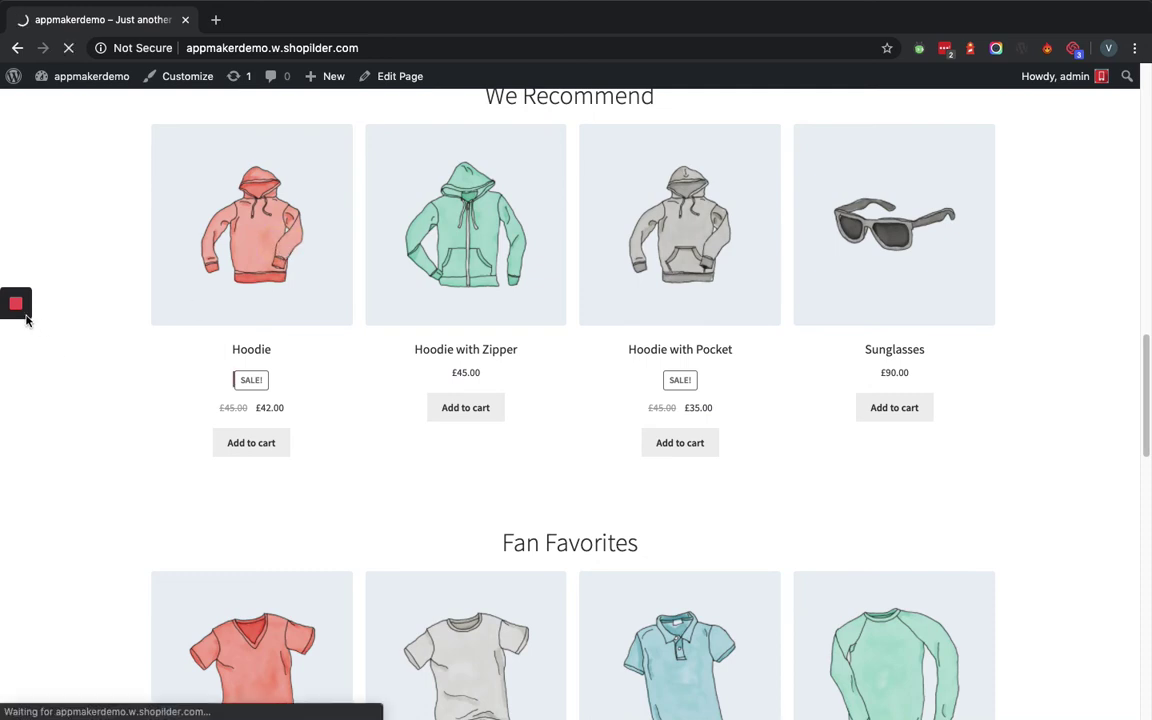
mouse_move(16, 305)
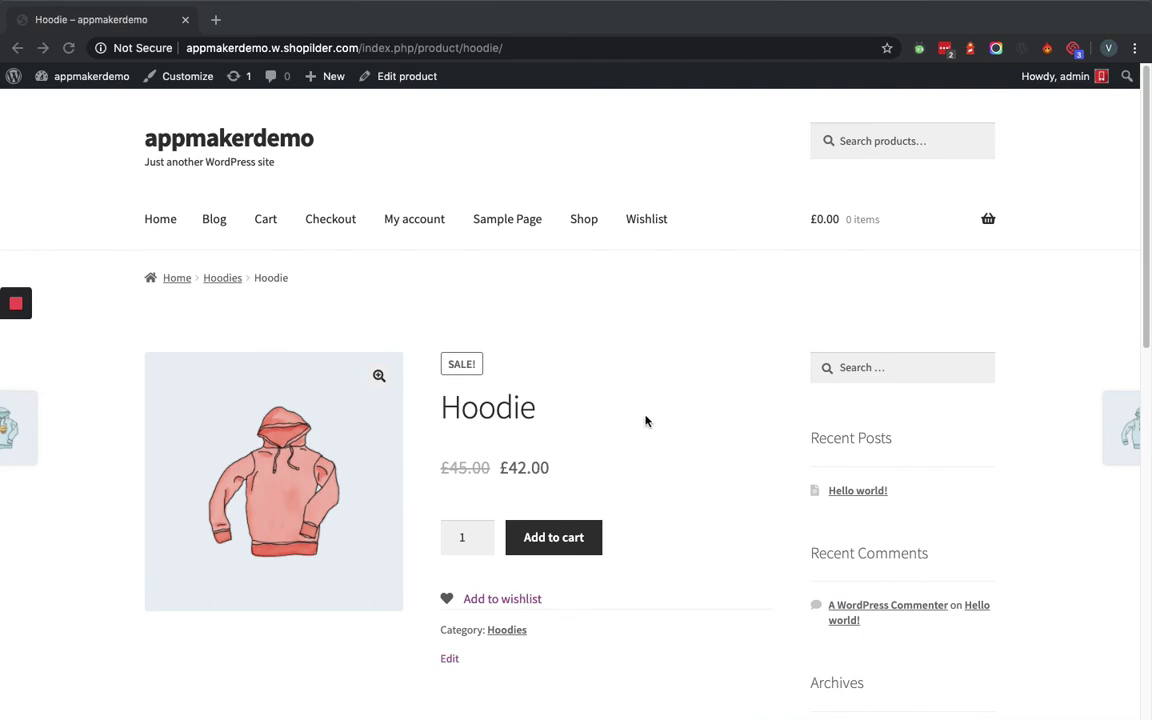
left_click(527, 601)
left_click(527, 600)
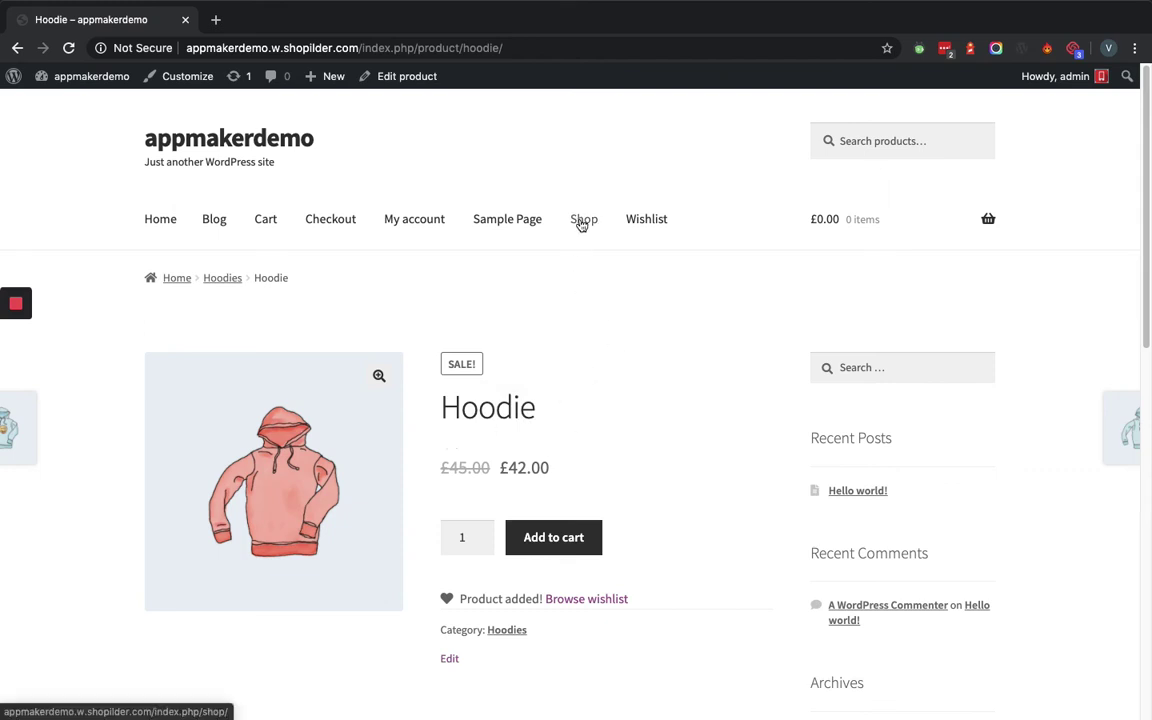
Open the Belt product from the shop page and add it to the wishlist.
left_click(581, 225)
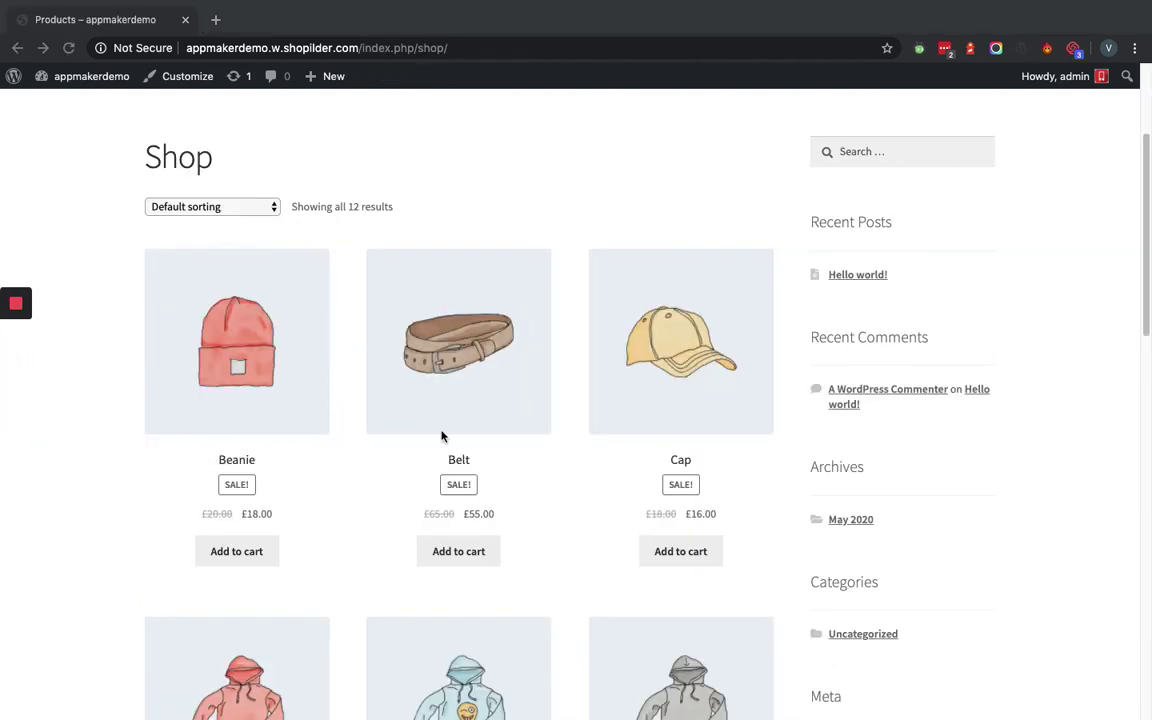
left_click(459, 380)
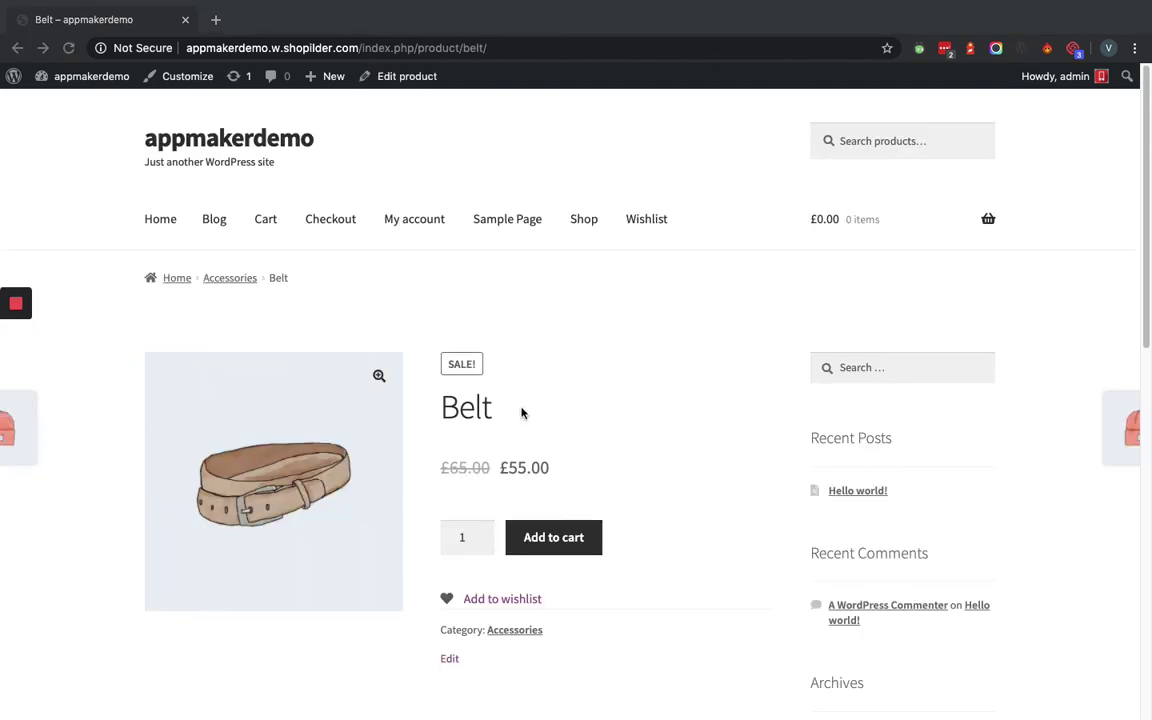
left_click(516, 600)
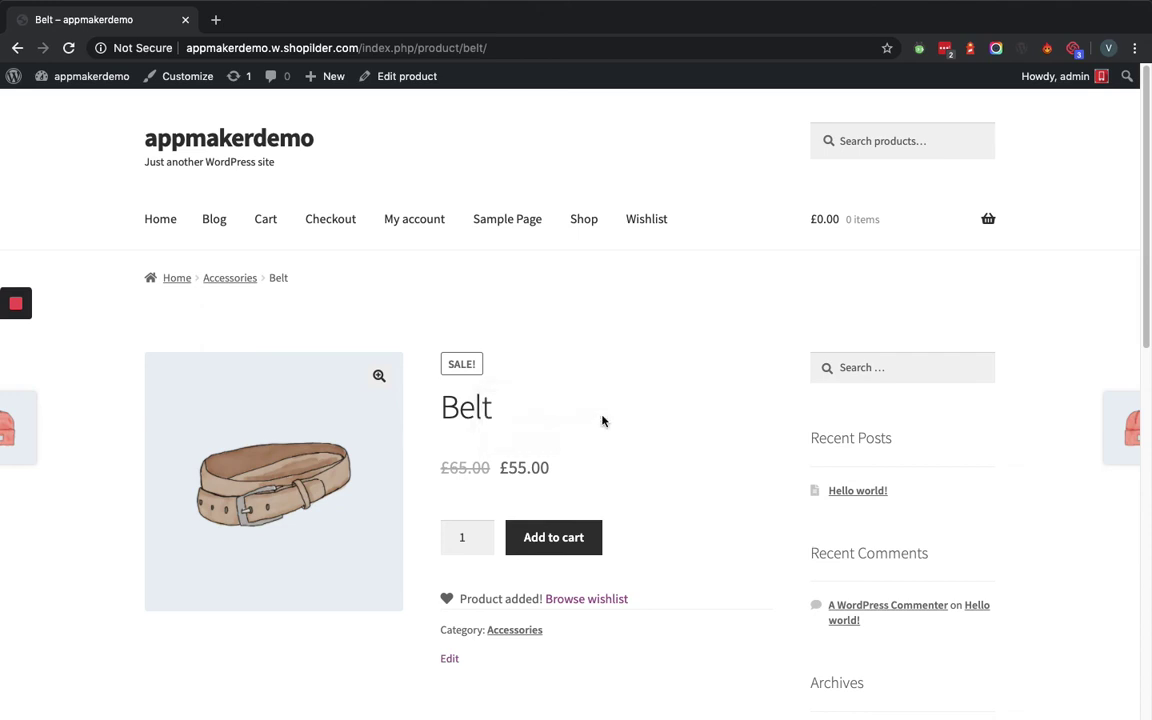
Open the store's Wishlist page and examine the listed products, title editing option and sharing links.
left_click(651, 225)
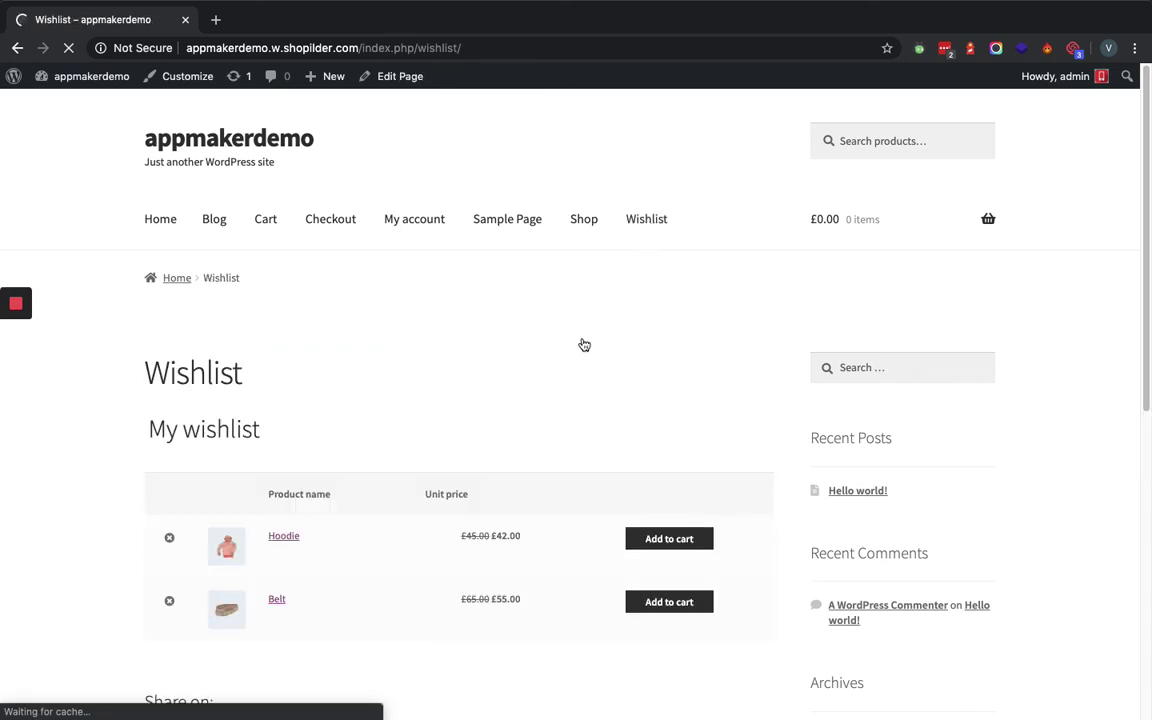
scroll(383, 437, "down", 1)
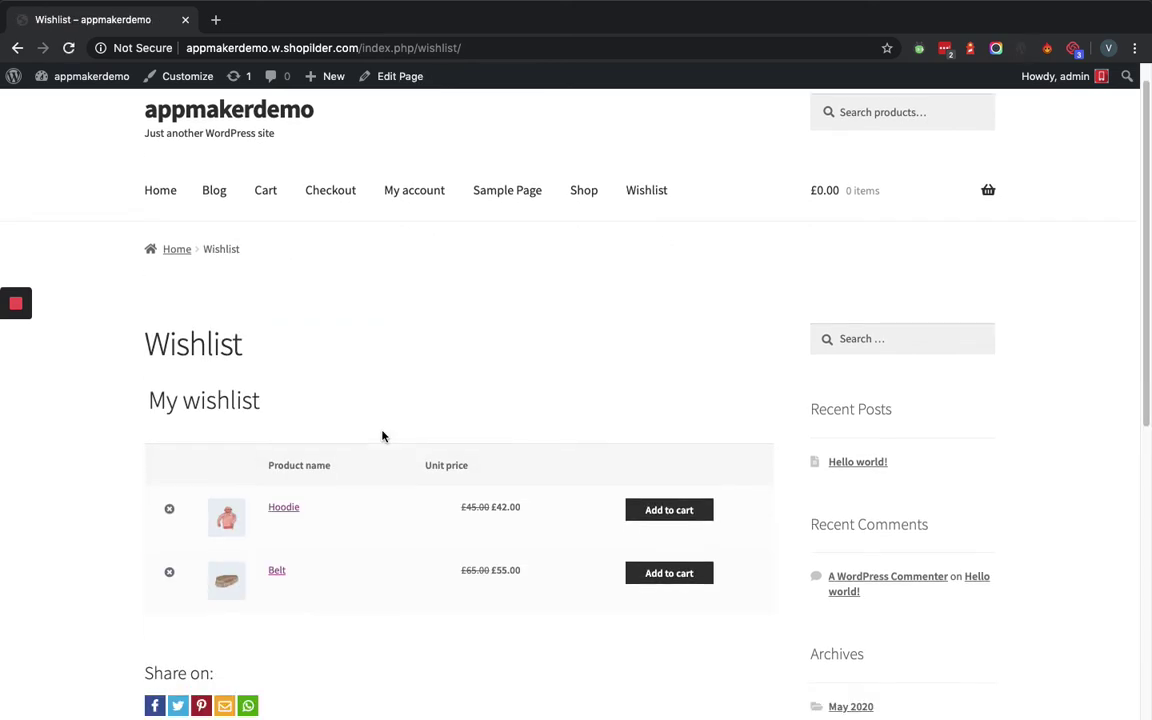
mouse_move(185, 408)
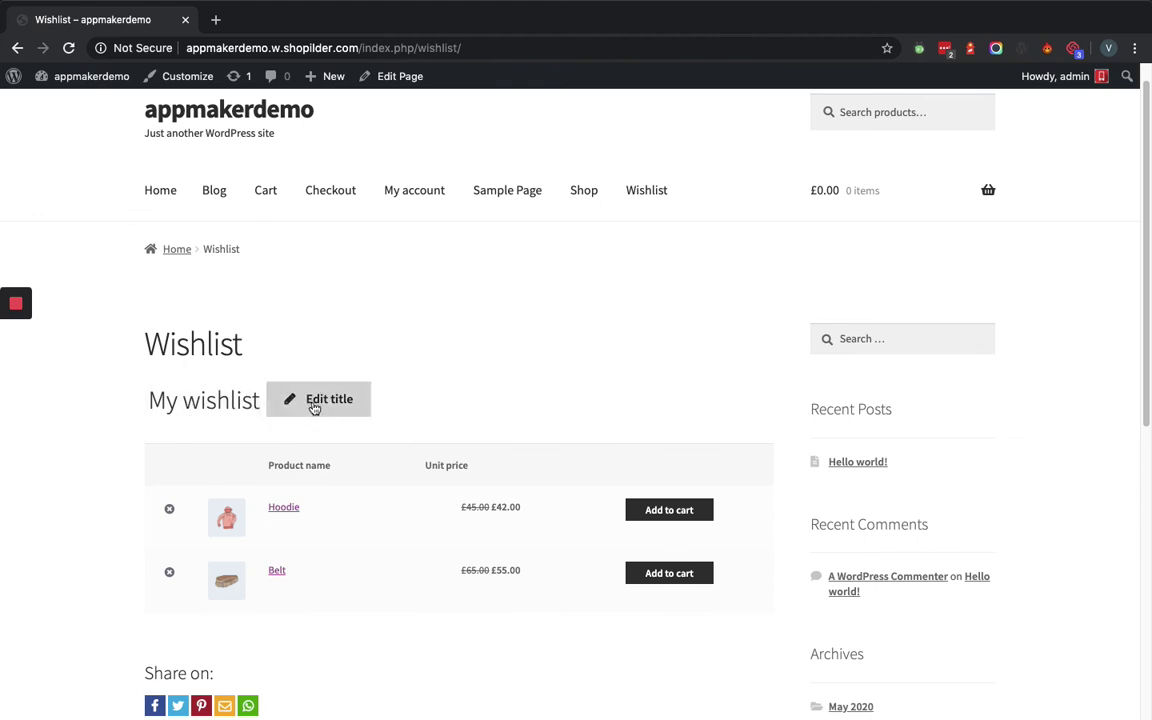
scroll(339, 480, "down", 3)
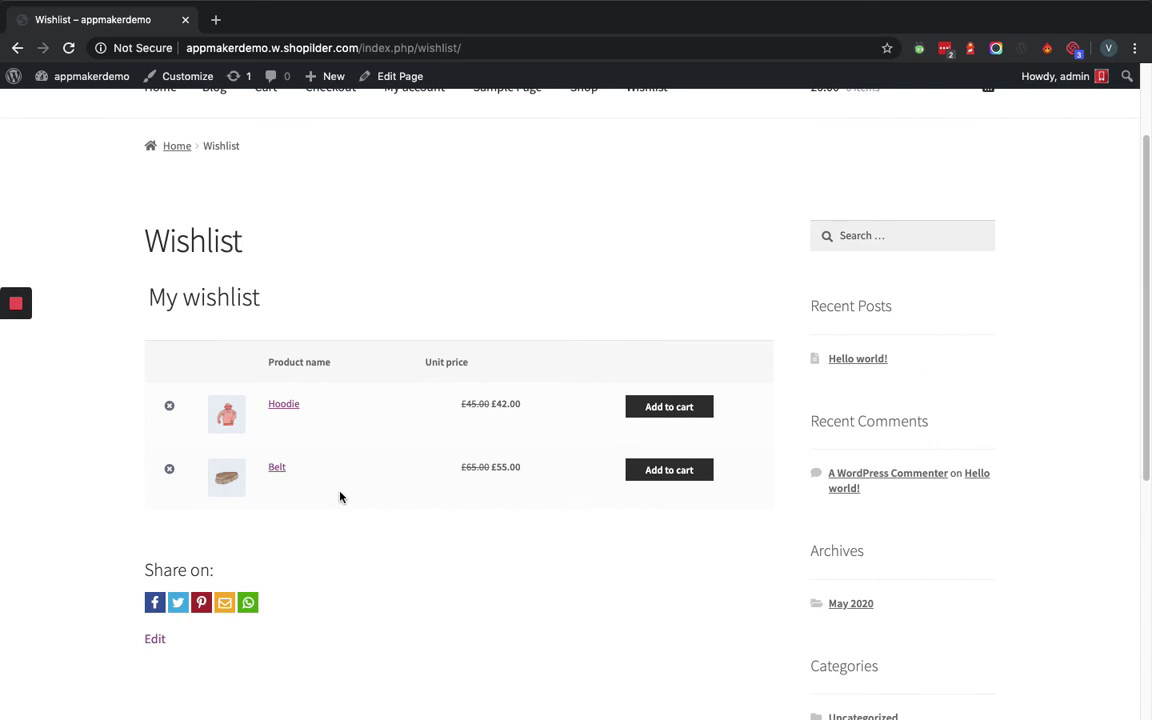